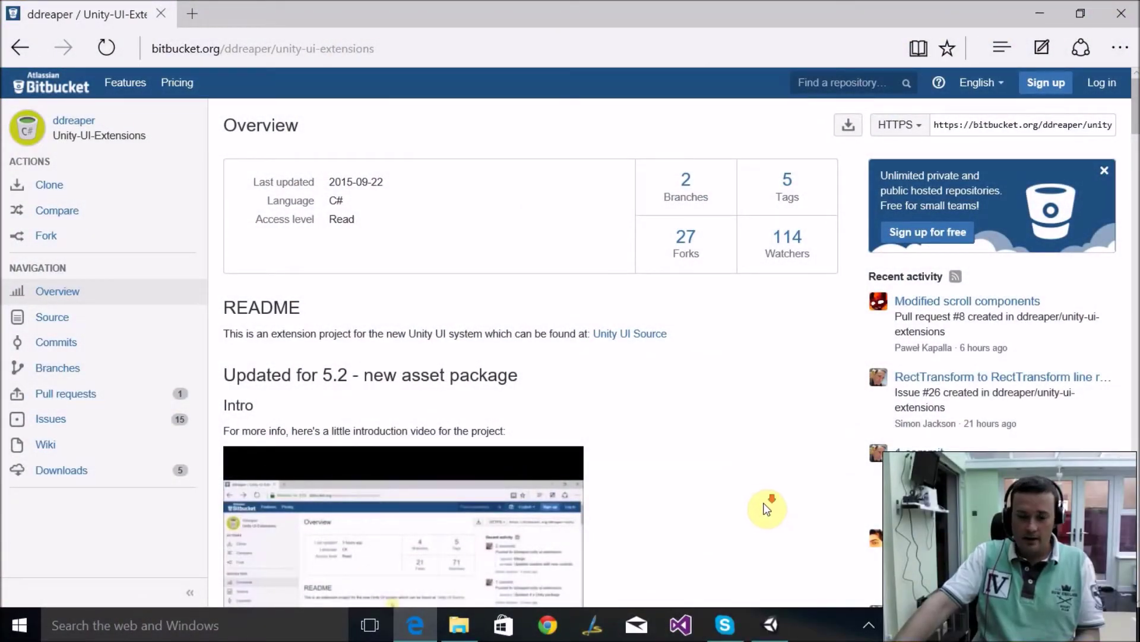
Find DiamondGraph in the README's Primitives table on Bitbucket, then return to the Unity editor
scroll(769, 499, "down", 15)
scroll(768, 504, "down", 20)
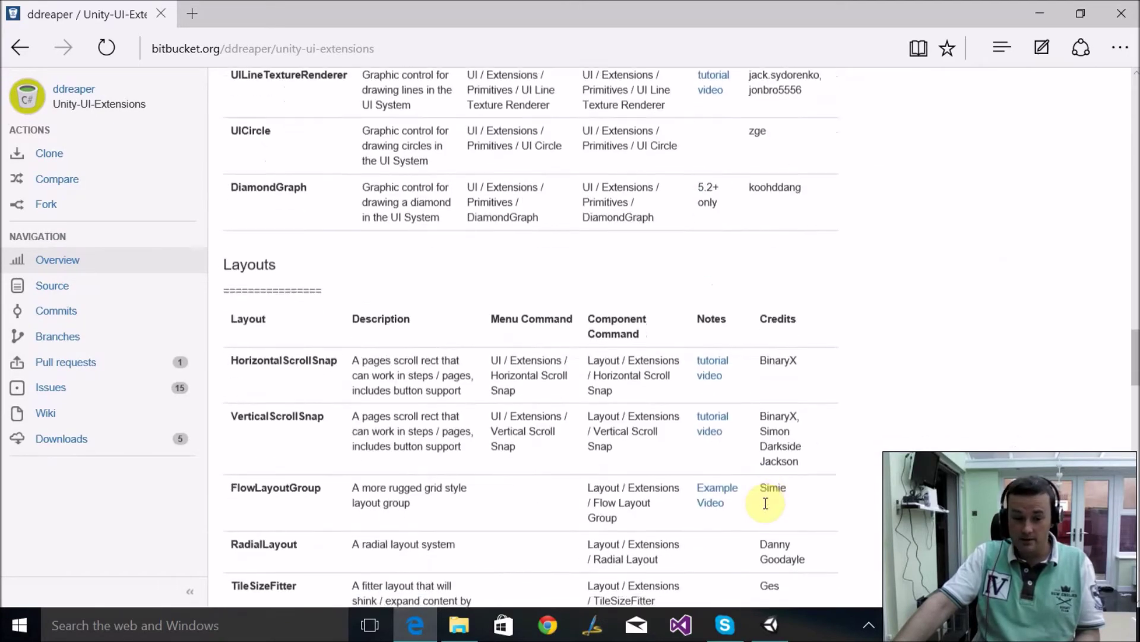
scroll(766, 503, "up", 15)
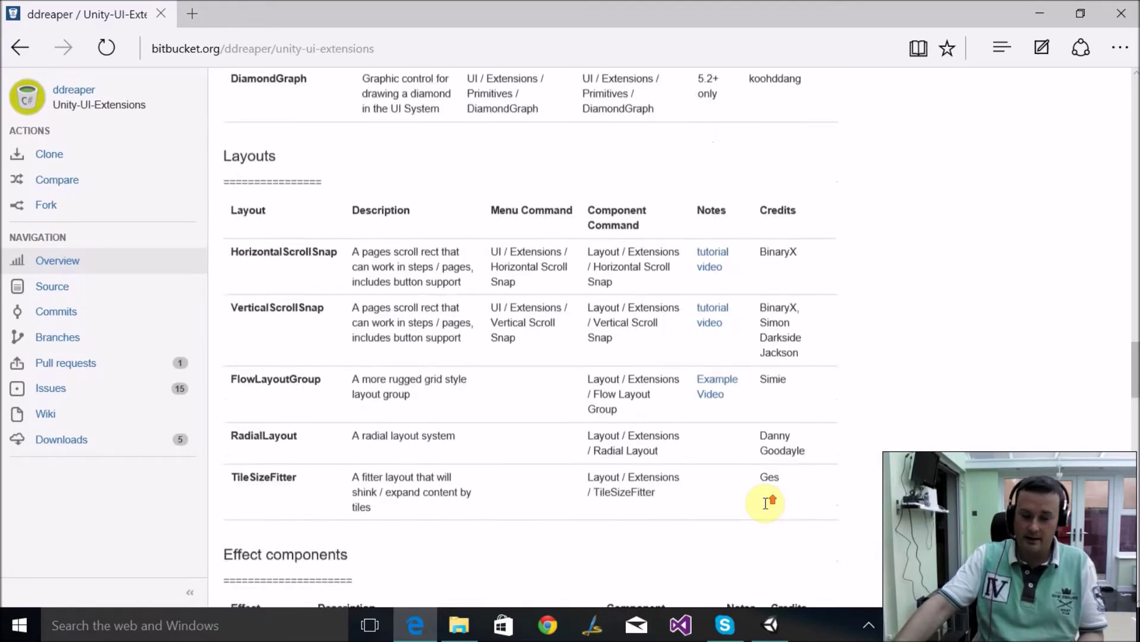
scroll(766, 503, "down", 4)
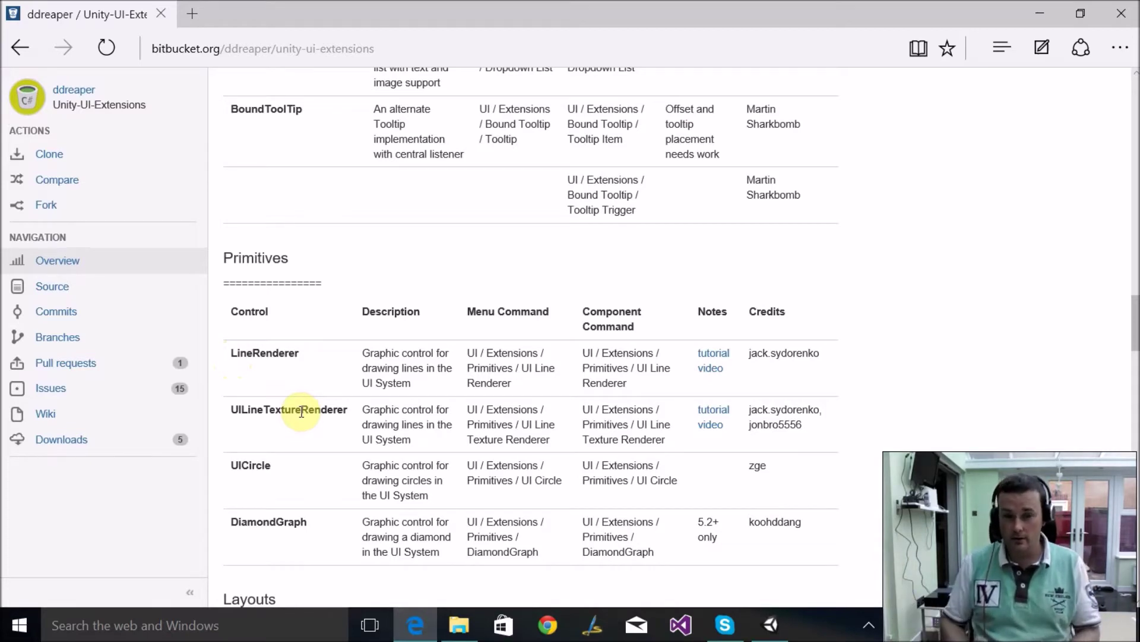
scroll(301, 411, "down", 1)
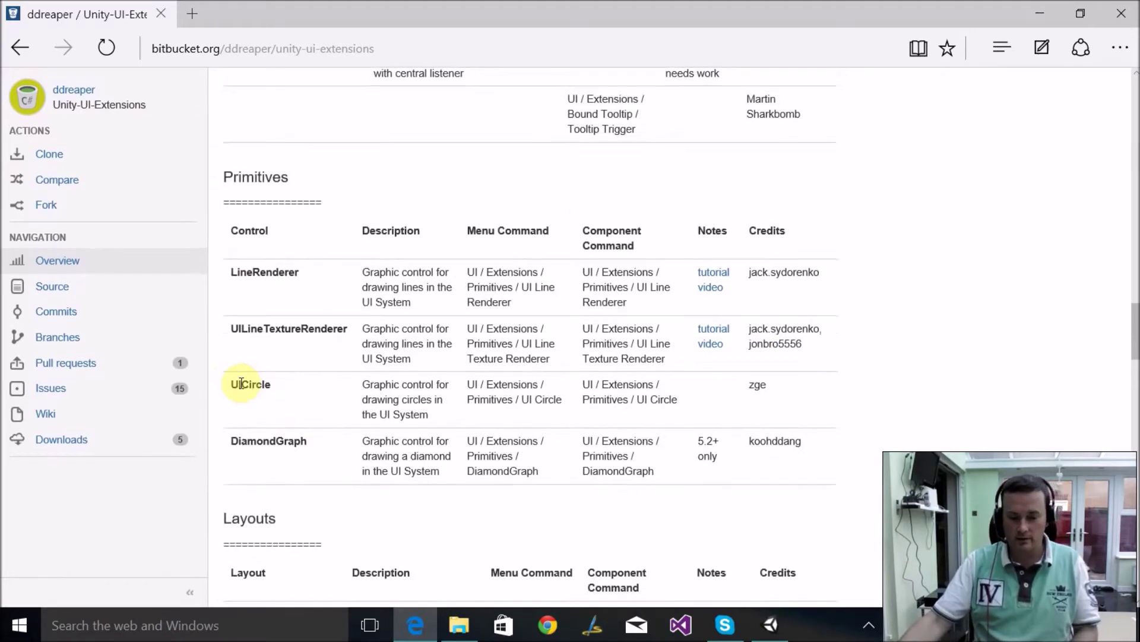
double_click(272, 443)
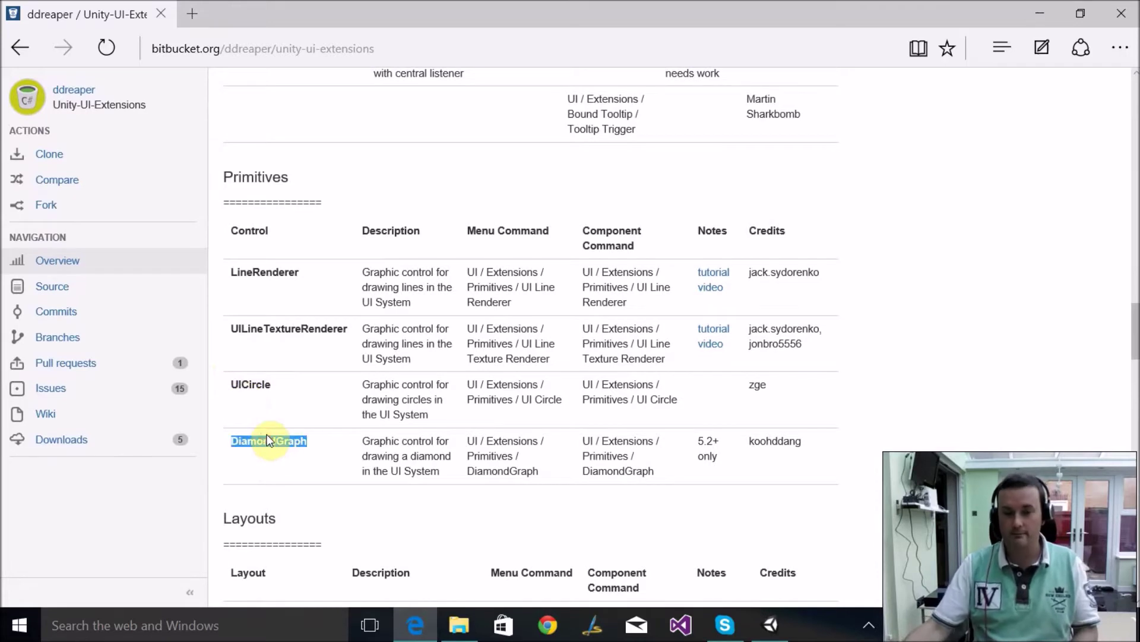
left_click(770, 624)
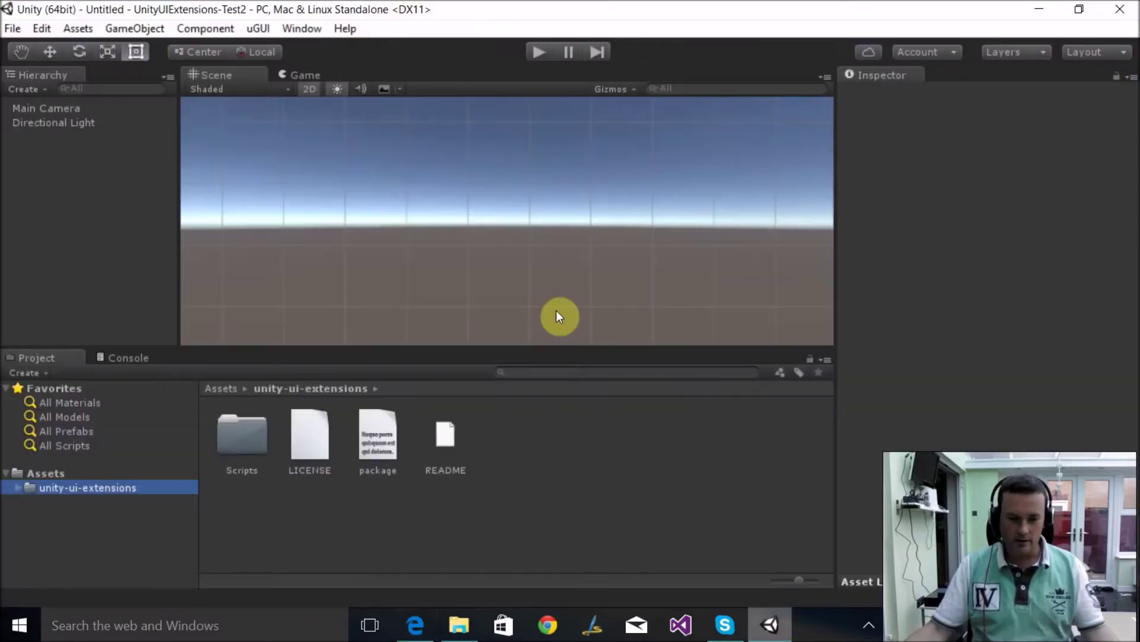
Open GameObject > UI > Extensions > Primitives to reach the UI Circle entry
left_click(124, 30)
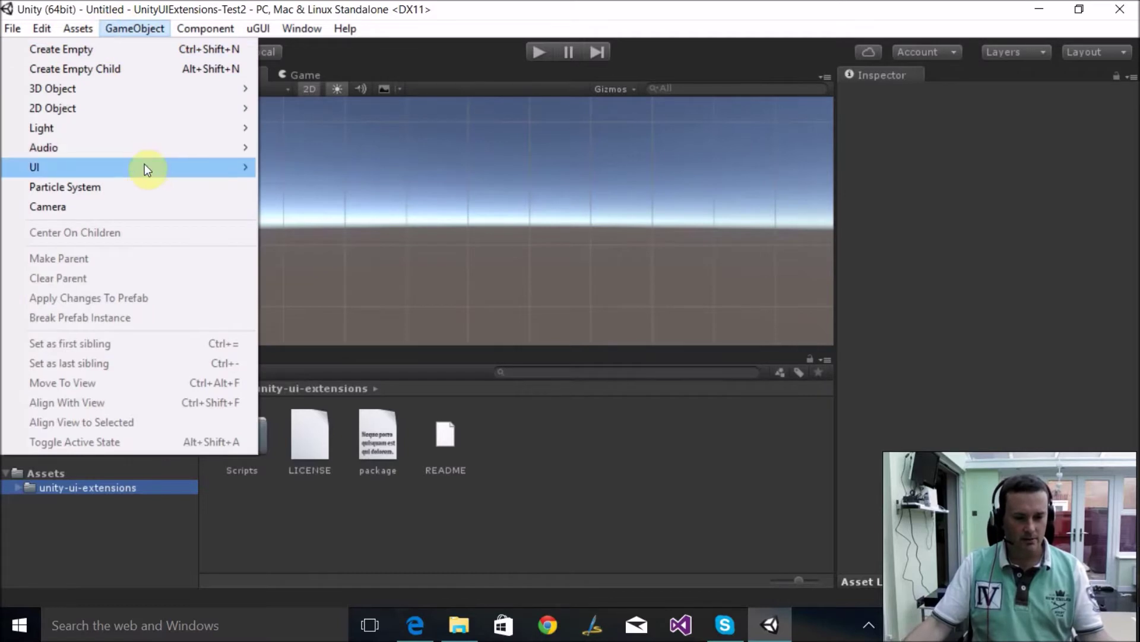
mouse_move(144, 165)
mouse_move(336, 170)
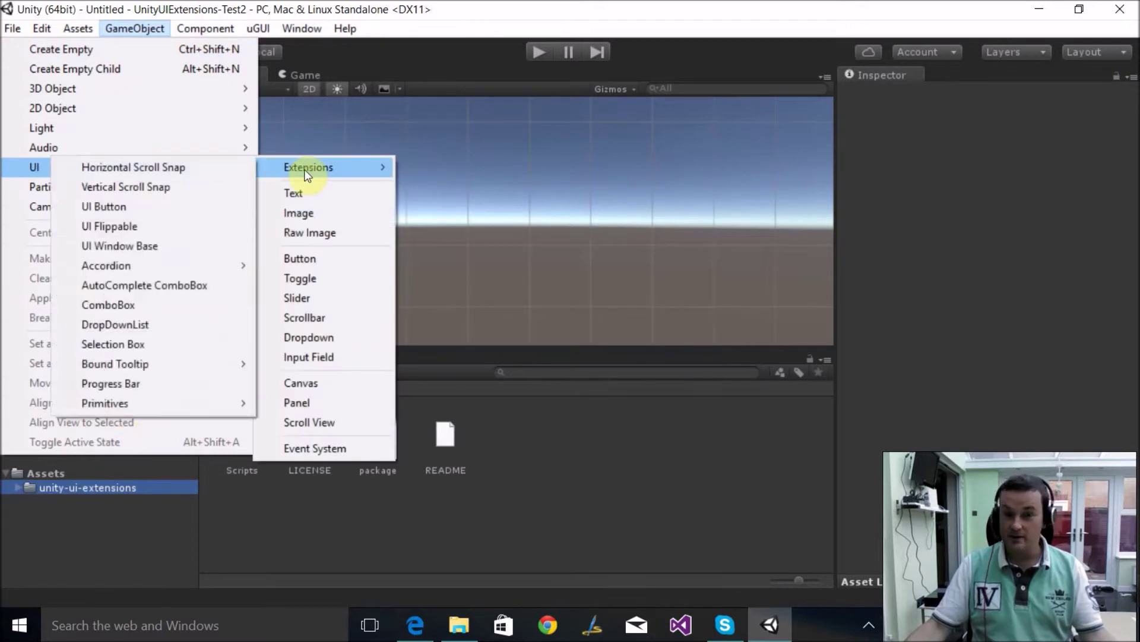
mouse_move(170, 405)
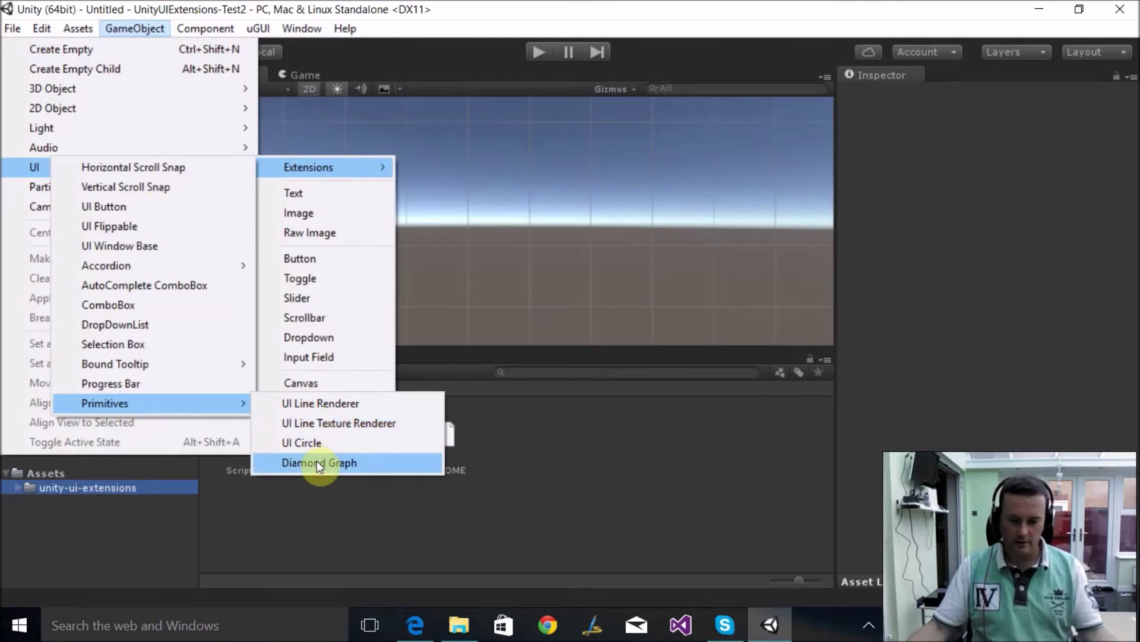
Create a UI Circle, move it left of the canvas centre, and turn off Fill
left_click(316, 443)
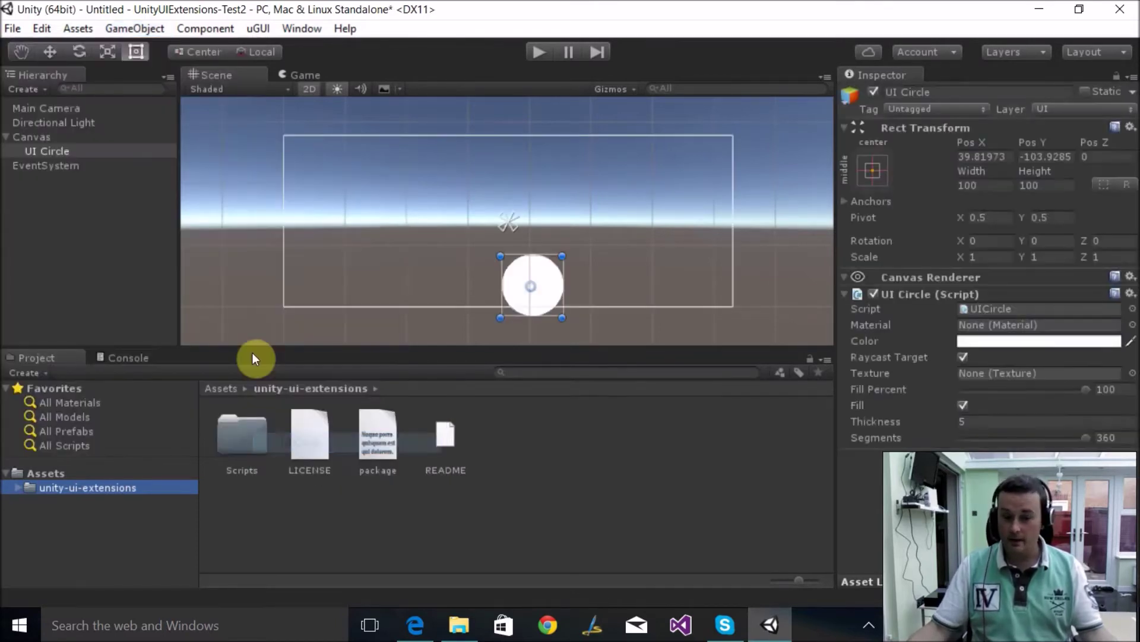
left_click_drag(552, 282, 445, 221)
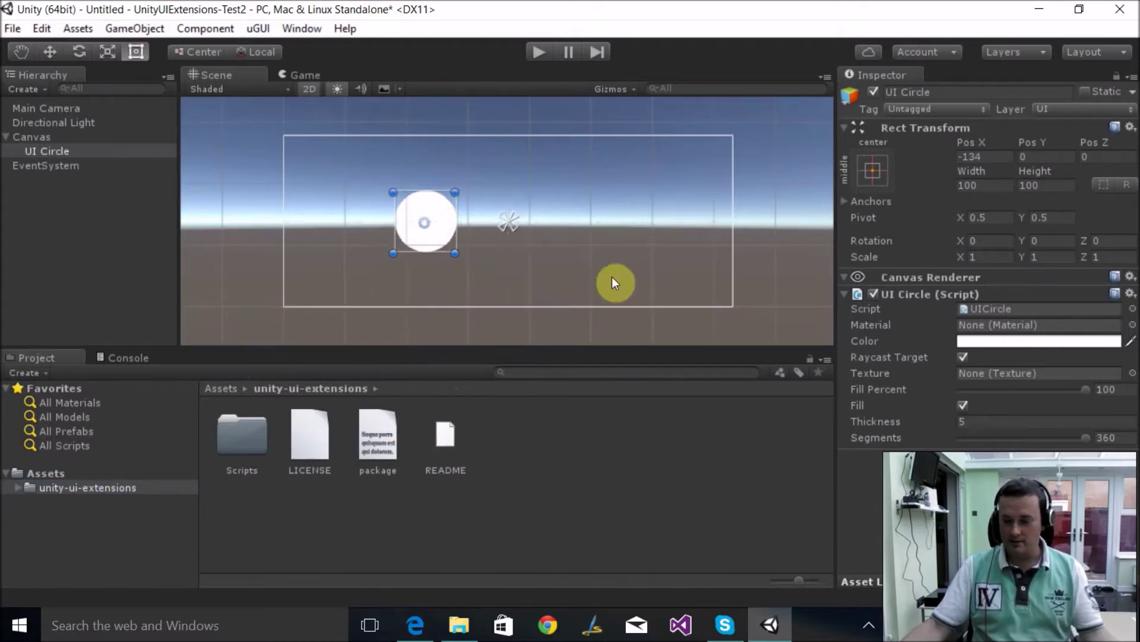
left_click(964, 406)
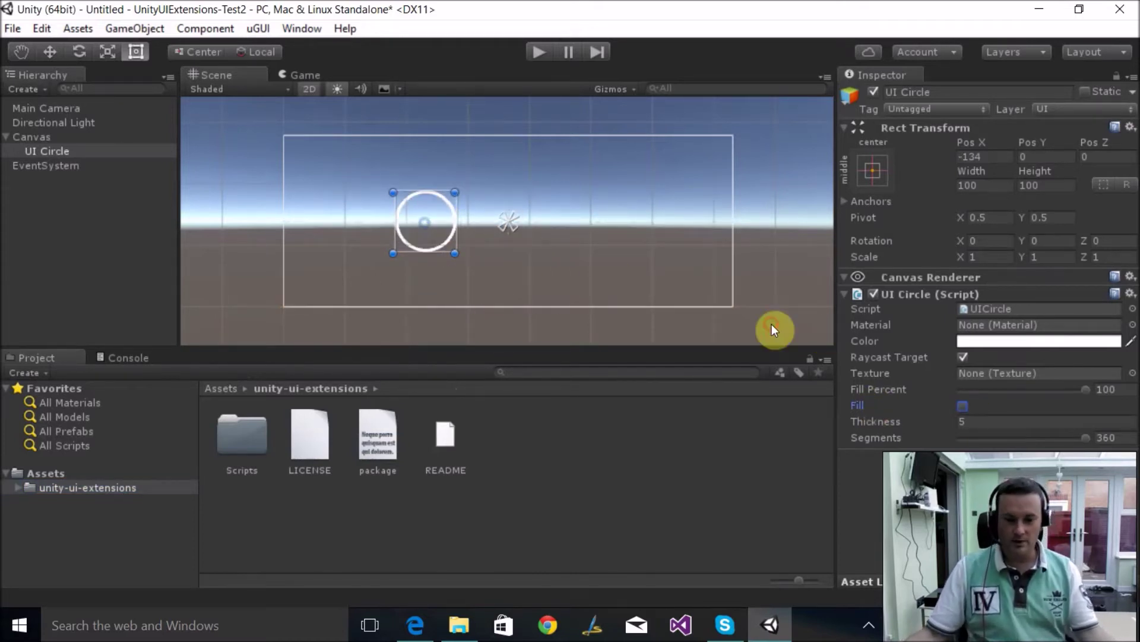
key("space")
key("space")
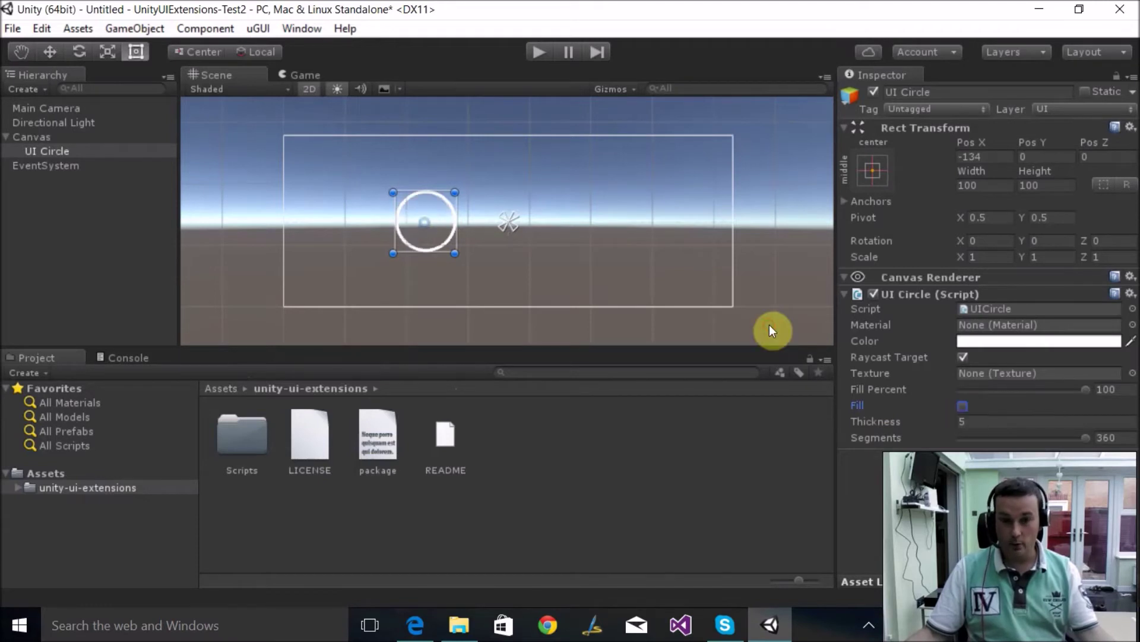
left_click(954, 420)
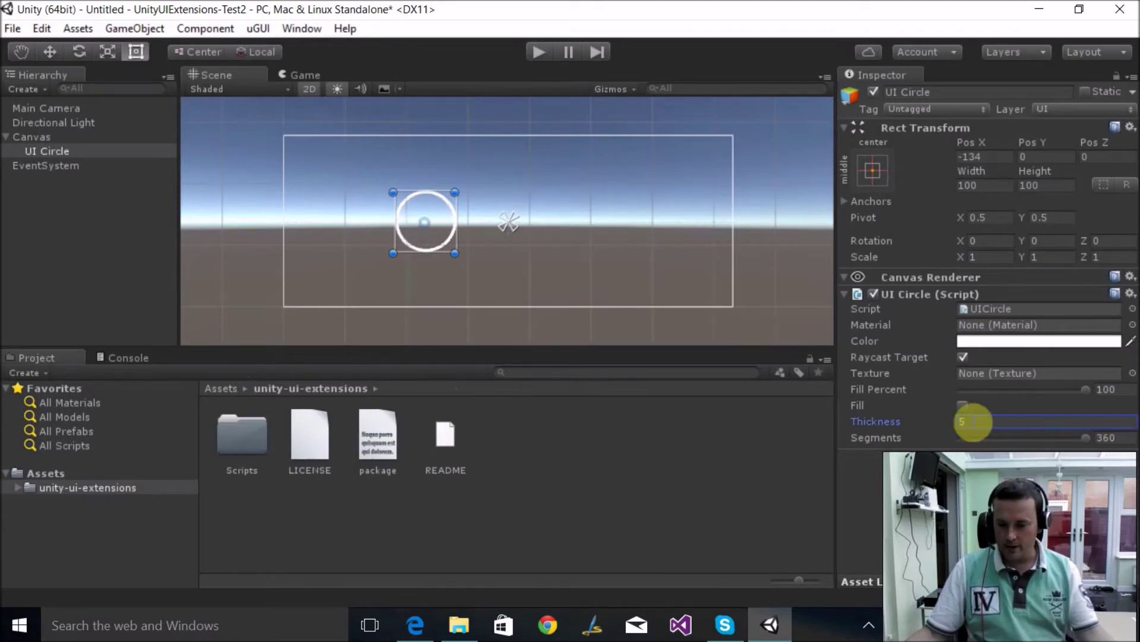
Set the ring Thickness to 5, after trying 0.5 and 1.5
type("0.5")
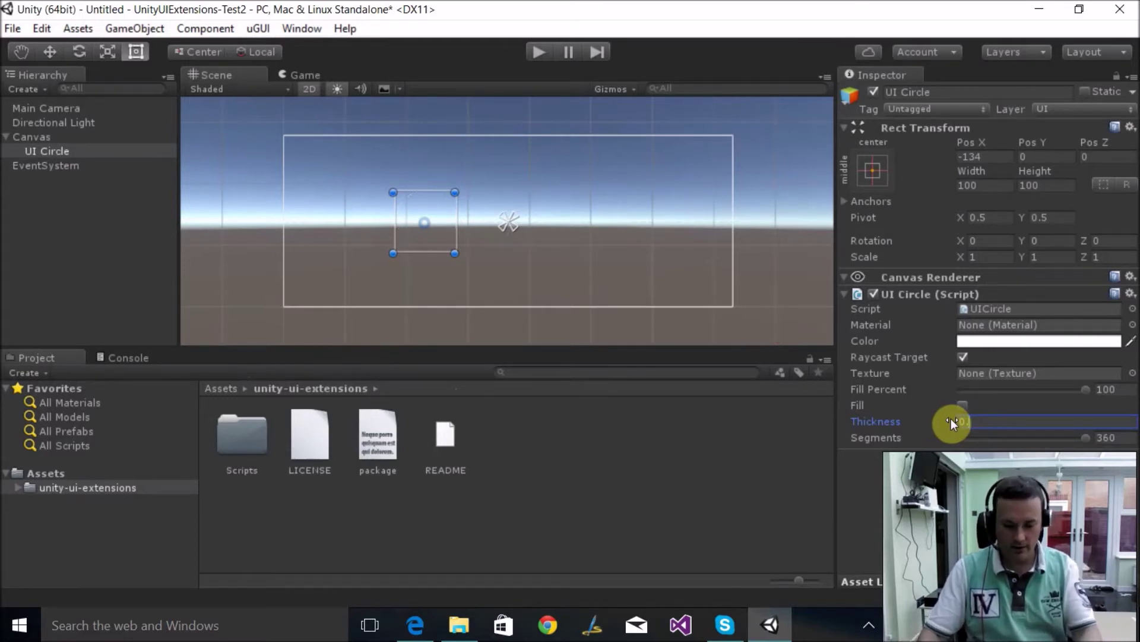
key("BackSpace")
key("BackSpace")
key("BackSpace")
type("1.5")
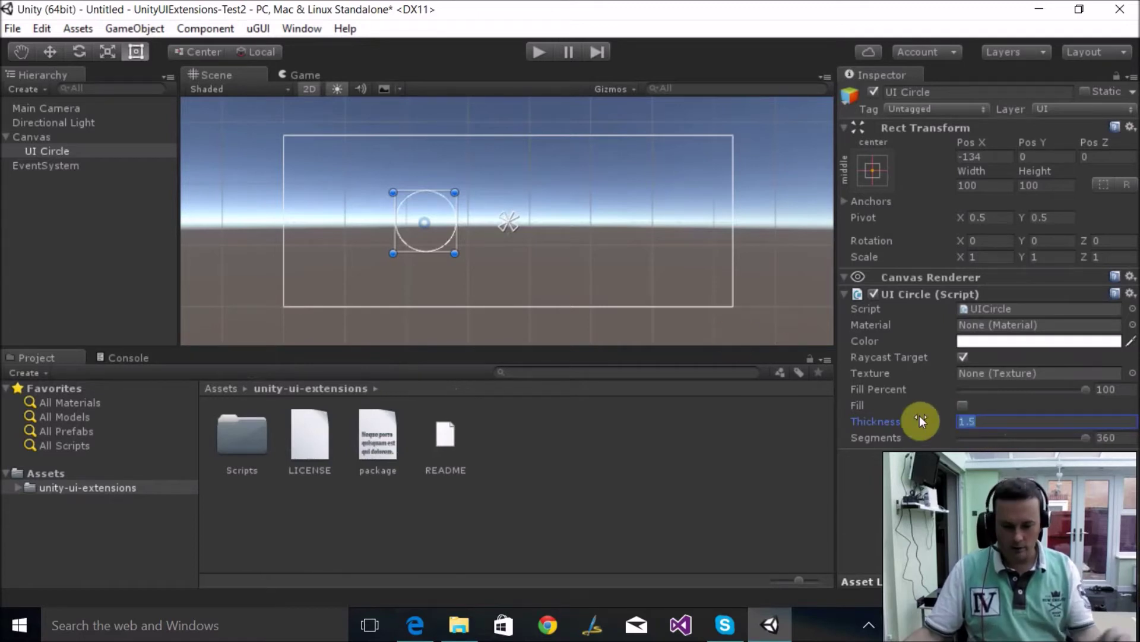
key("BackSpace")
key("BackSpace")
key("BackSpace")
type("5")
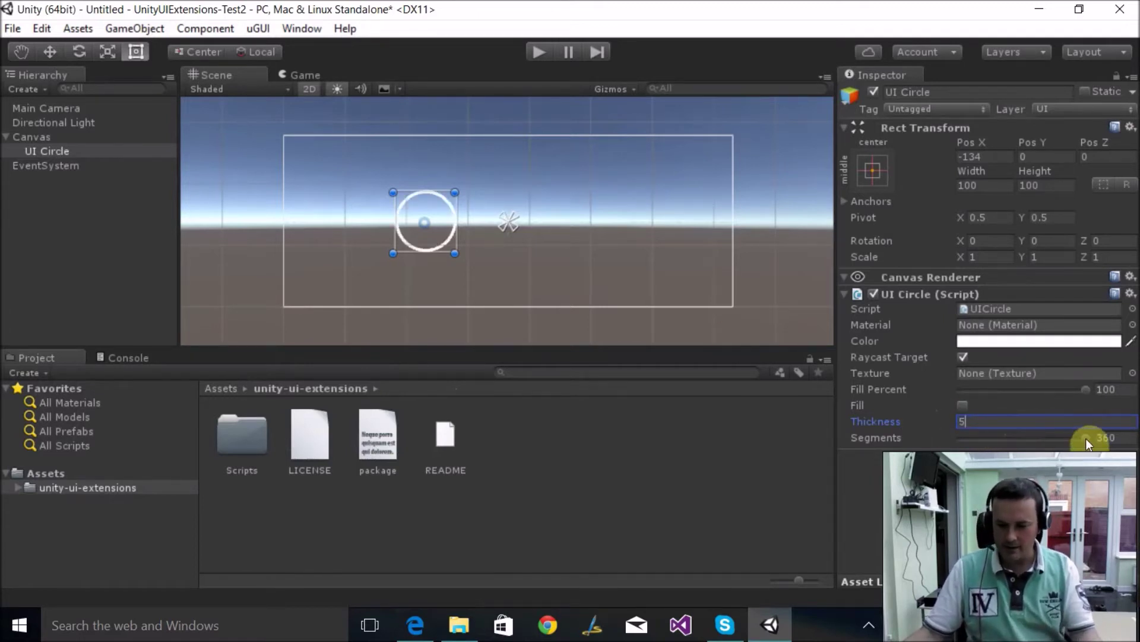
Confirm thickness 5 and lower Segments until the circle becomes a partly open pentagon
key("Tab")
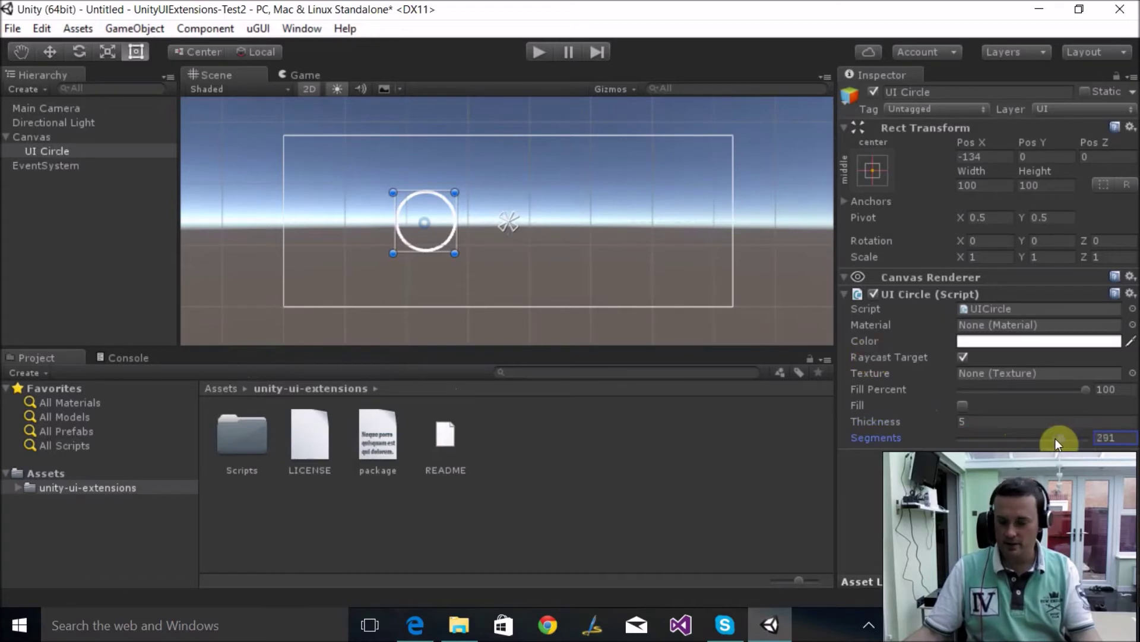
left_click_drag(1014, 442, 983, 445)
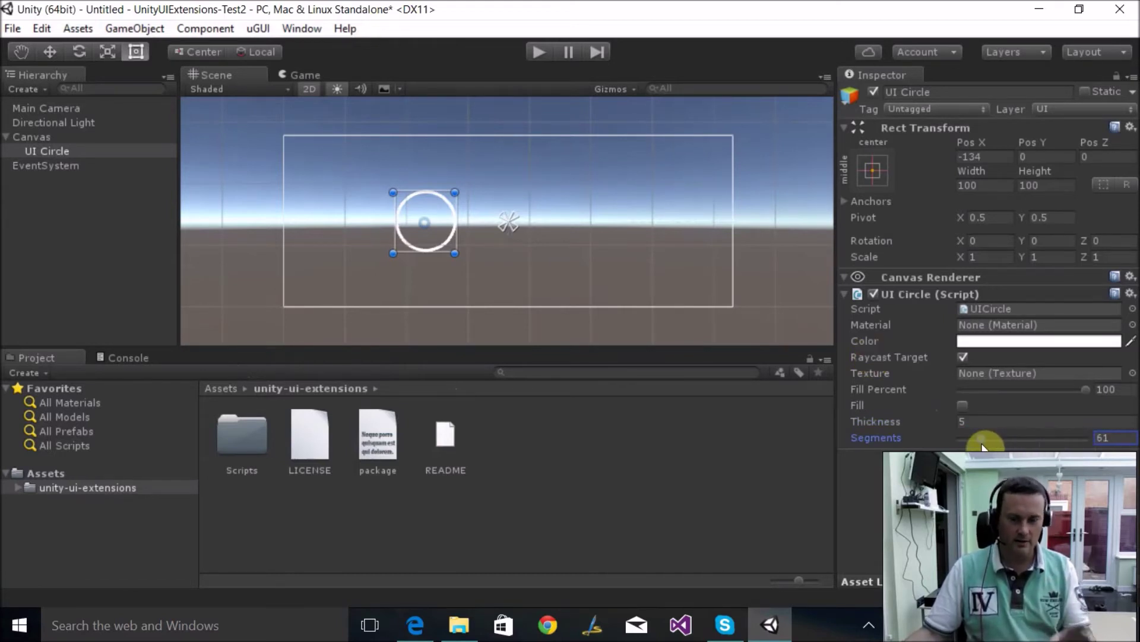
left_click_drag(982, 445, 958, 446)
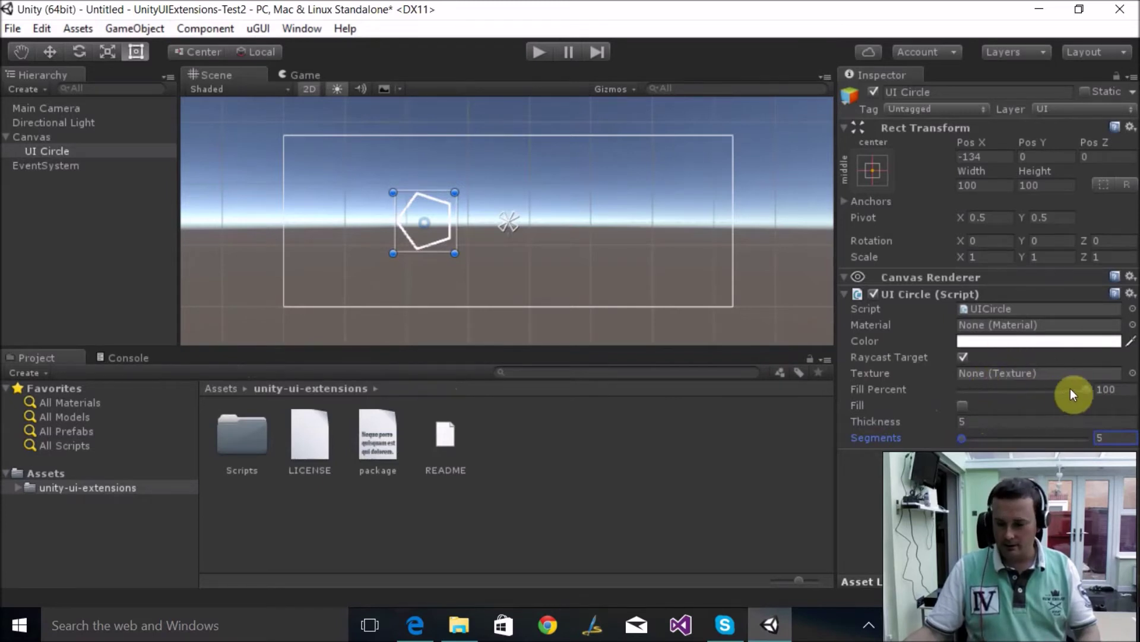
mouse_move(1085, 390)
left_mouse_down()
mouse_move(984, 398)
mouse_move(1074, 397)
mouse_move(1036, 401)
mouse_move(1001, 386)
mouse_move(1095, 386)
mouse_move(962, 386)
mouse_move(1091, 388)
left_mouse_up()
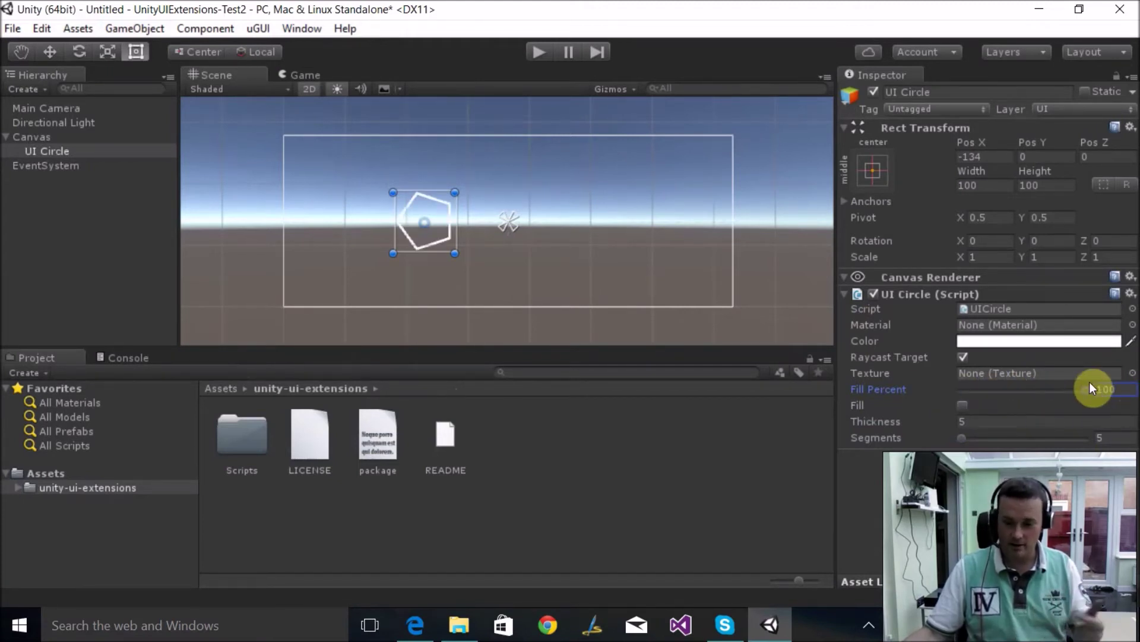
Enable Fill, set Fill Percent to 100, and raise Segments to 219 for a smooth disc
left_click(962, 407)
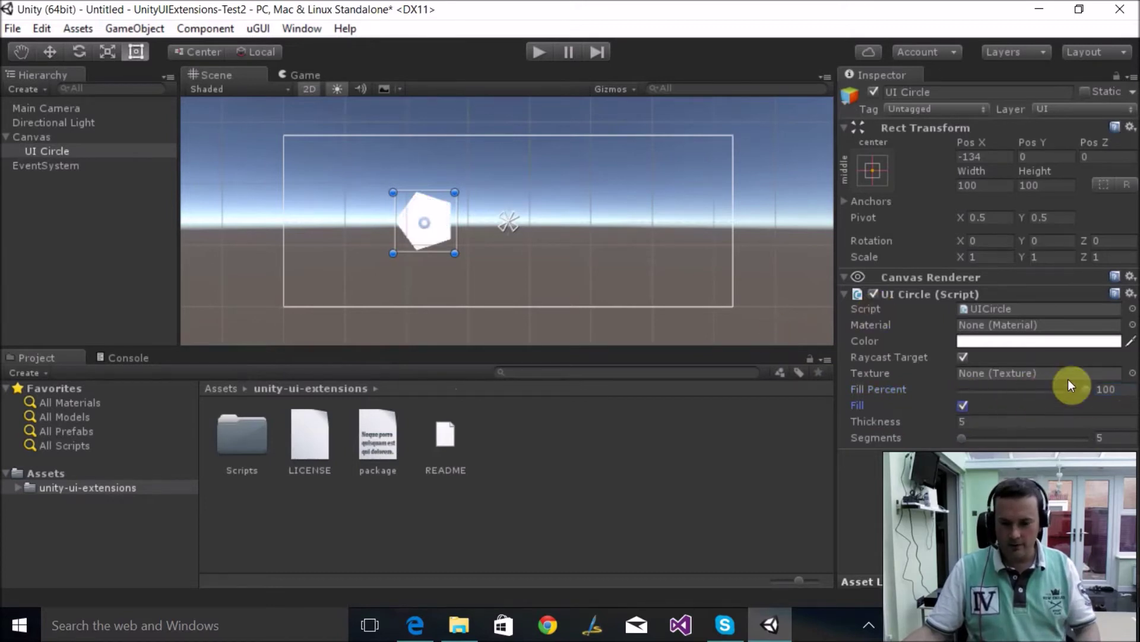
mouse_move(1085, 390)
left_mouse_down()
mouse_move(1016, 394)
mouse_move(1105, 387)
left_mouse_up()
left_click(963, 441)
left_click_drag(966, 444, 1039, 436)
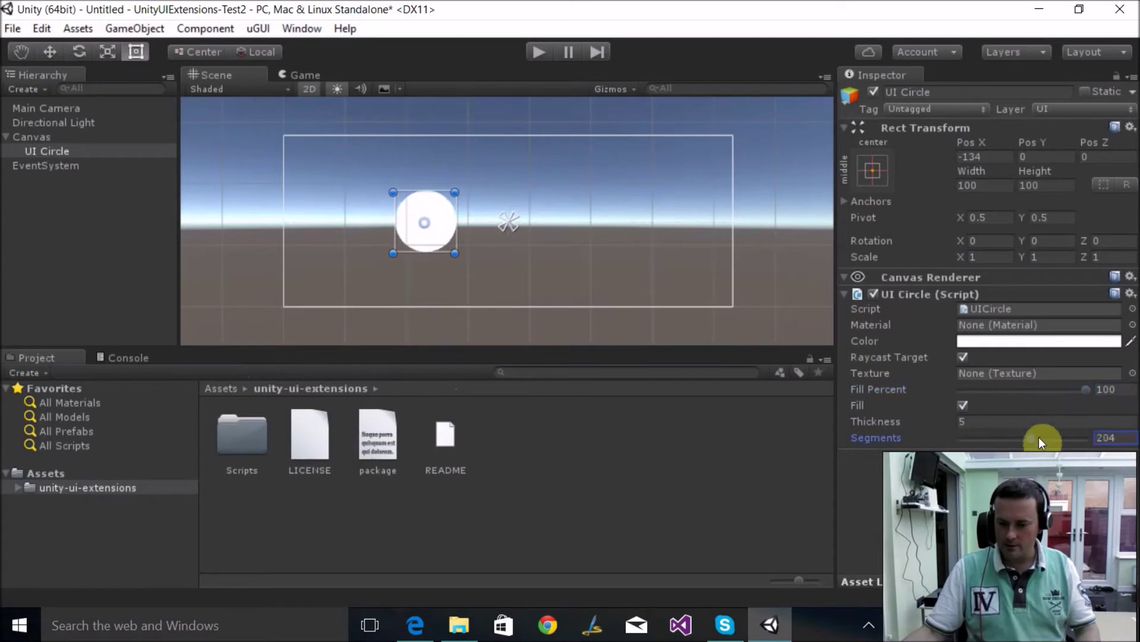
mouse_move(1086, 390)
left_mouse_down()
mouse_move(991, 397)
mouse_move(1074, 389)
left_mouse_up()
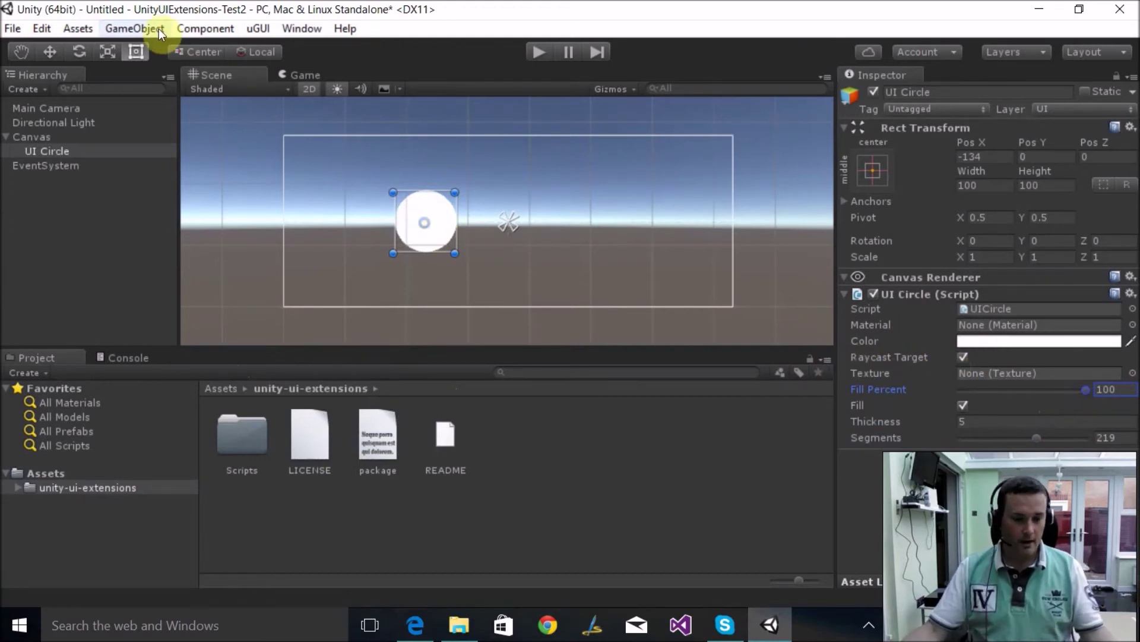
Add a Diamond Graph via GameObject > UI > Extensions > Primitives
left_click(119, 29)
mouse_move(173, 169)
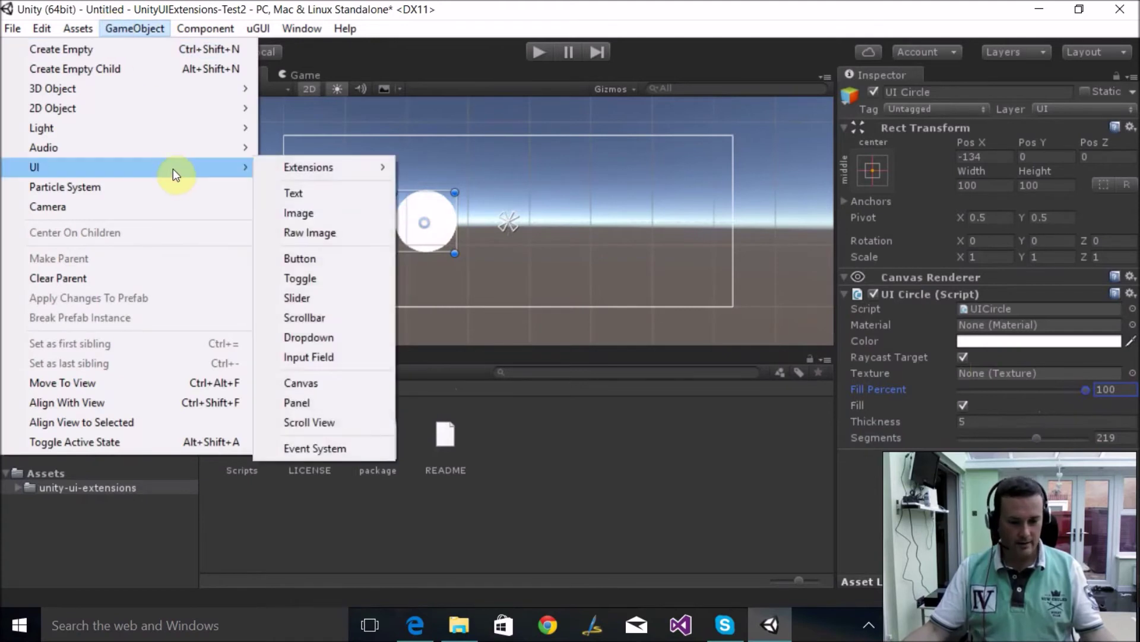
mouse_move(337, 168)
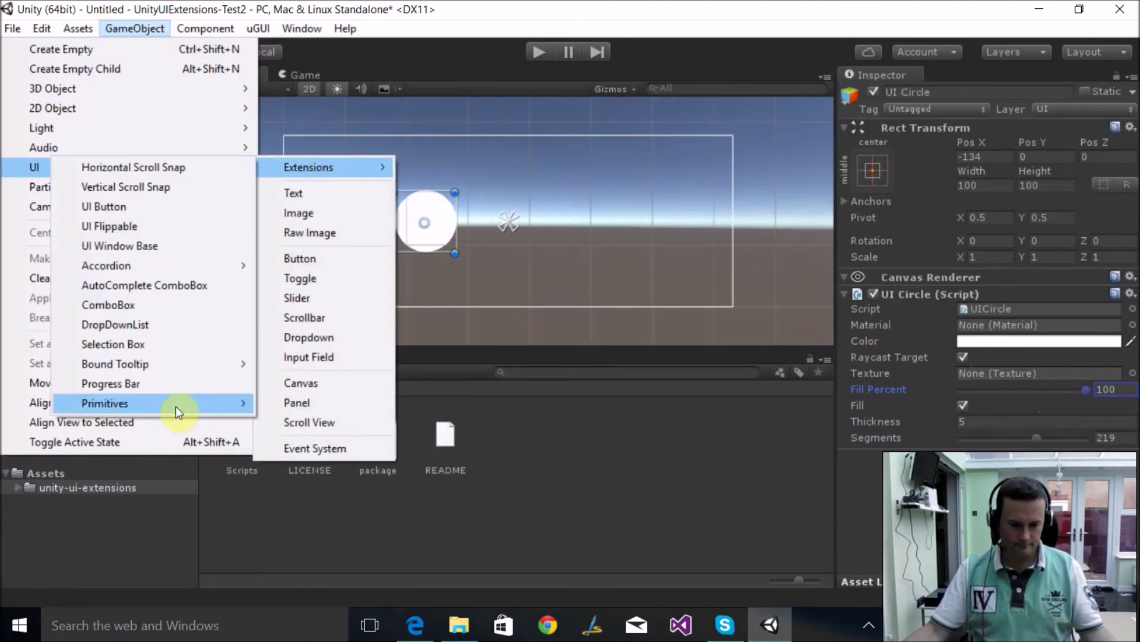
mouse_move(176, 404)
left_click(316, 463)
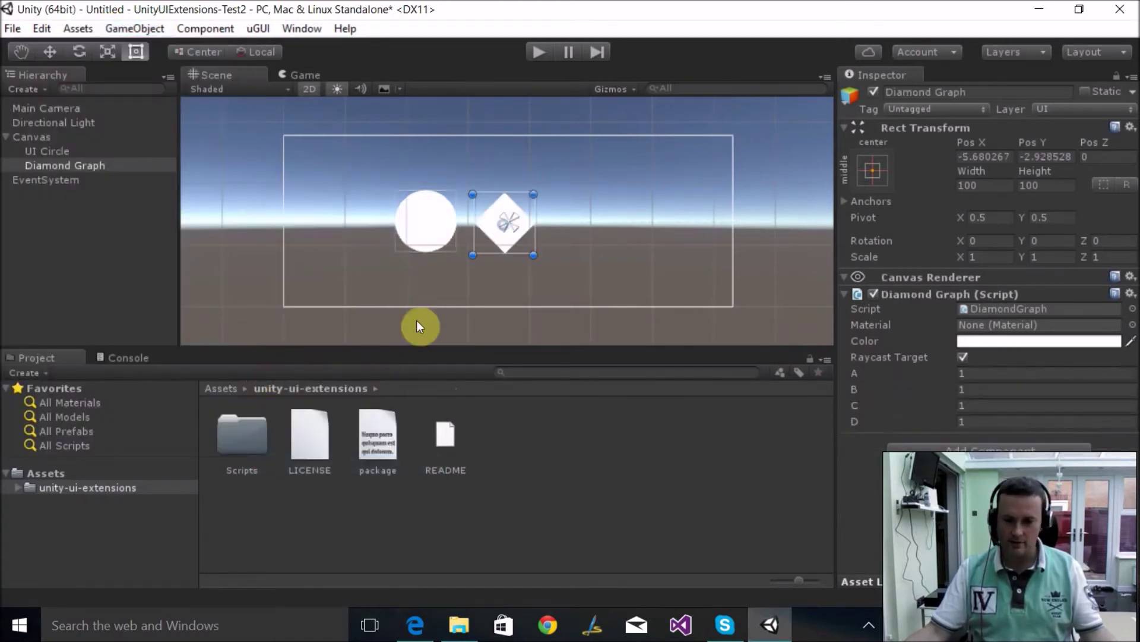
Move the diamond right of the circle to Pos X 123 and set A to 0.5
left_click_drag(522, 237, 594, 233)
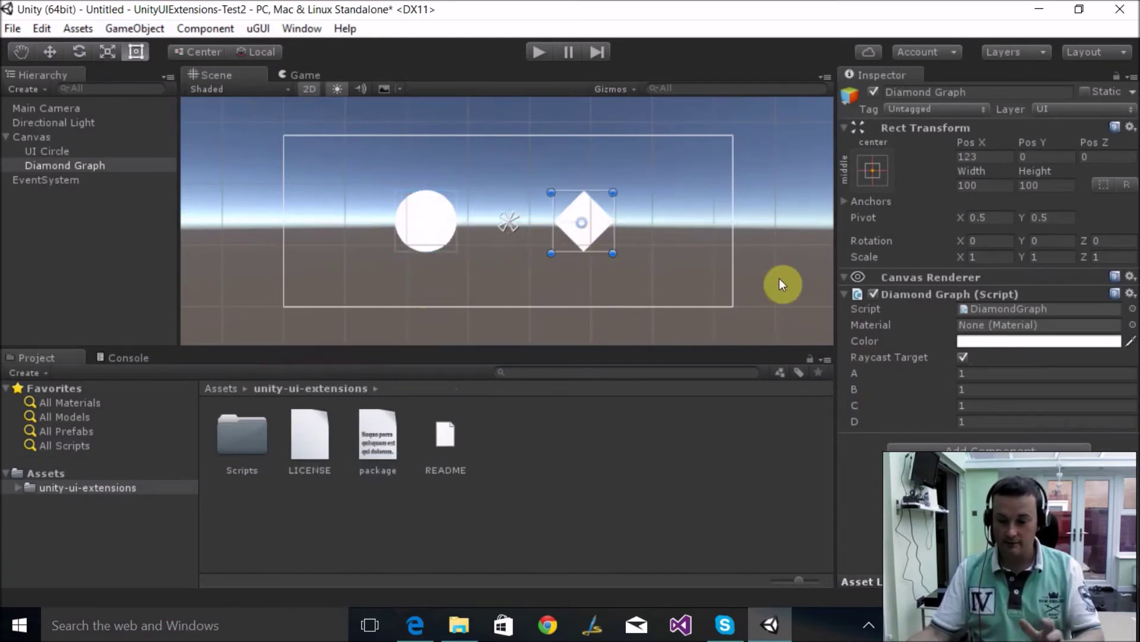
left_click(969, 373)
type("0.5")
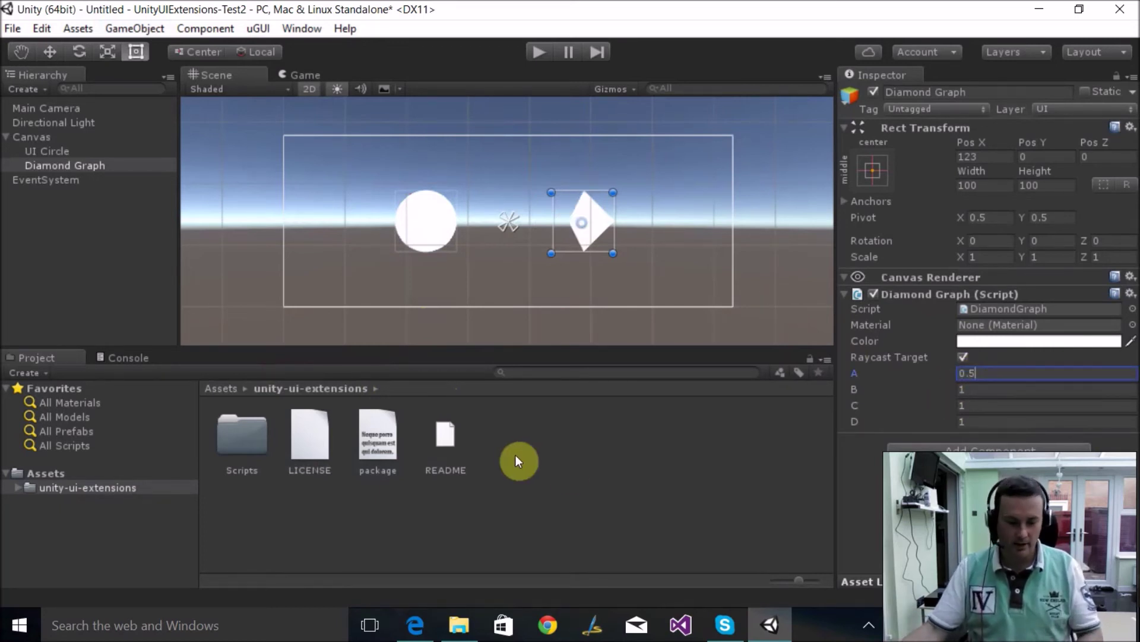
Open unity-ui-extensions > Scripts > Primatives > DiamondGraph and scroll its source to OnPopulateMesh
left_click(26, 484)
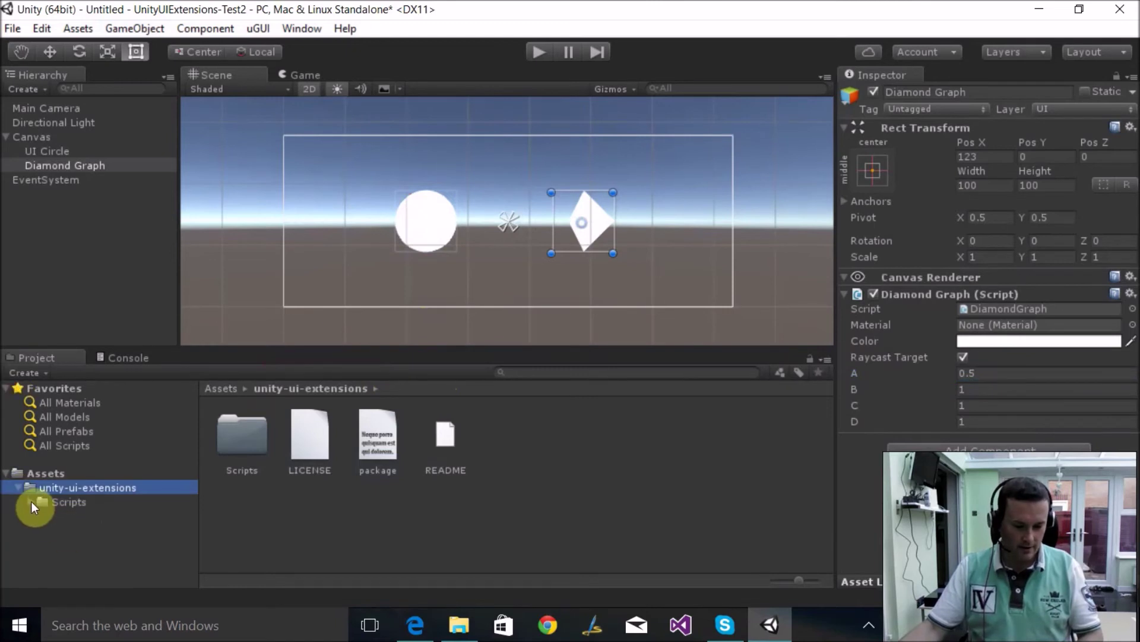
left_click(32, 502)
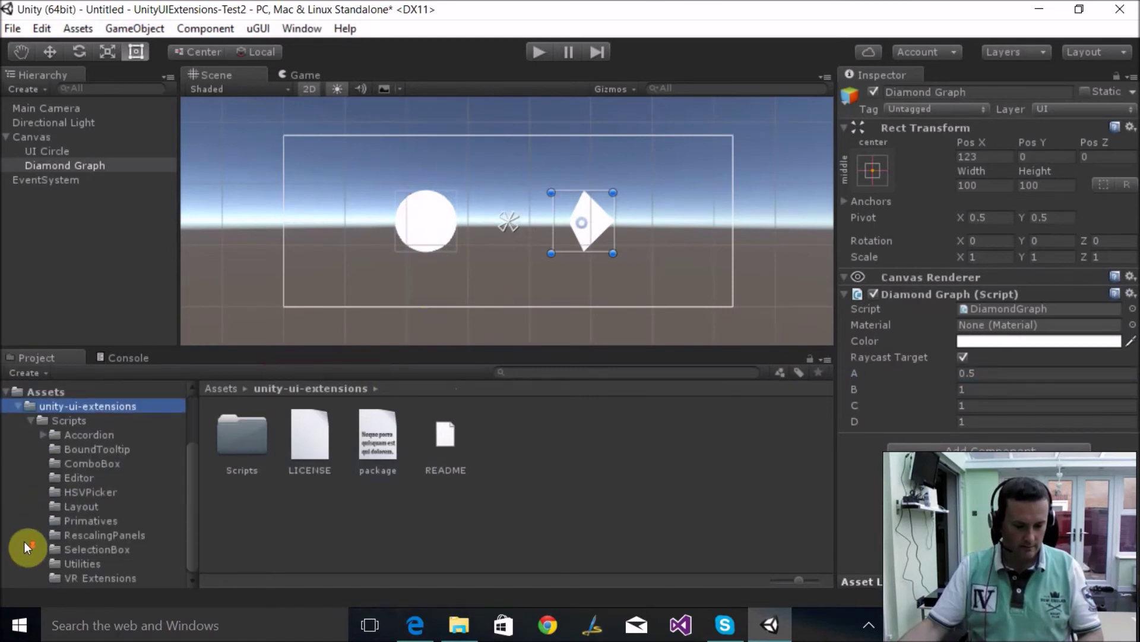
left_click(81, 521)
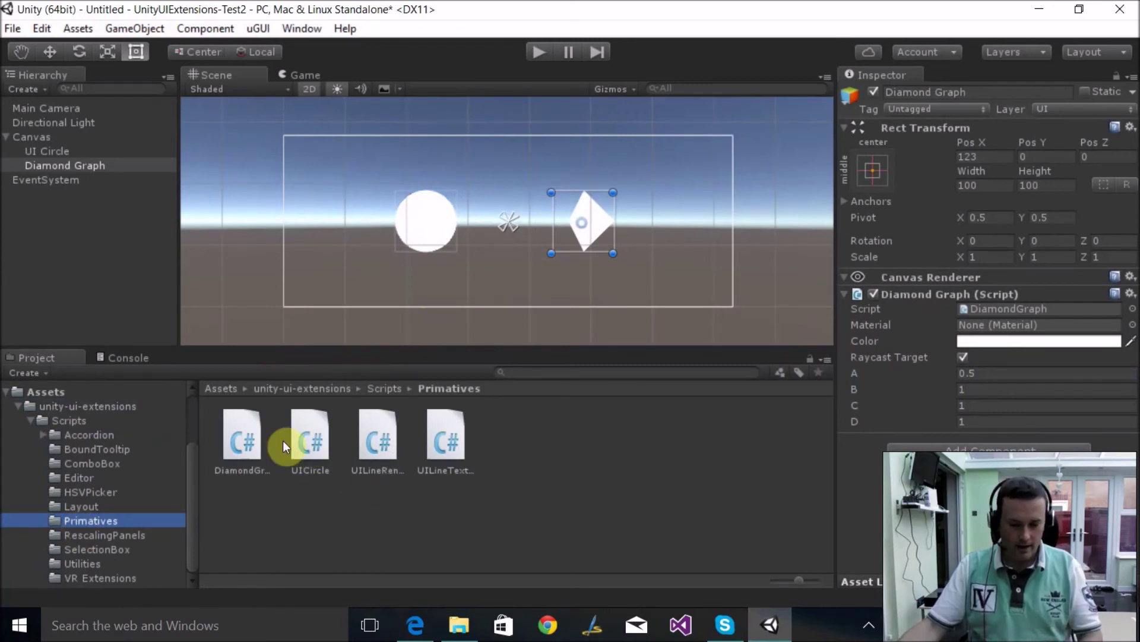
left_click(242, 438)
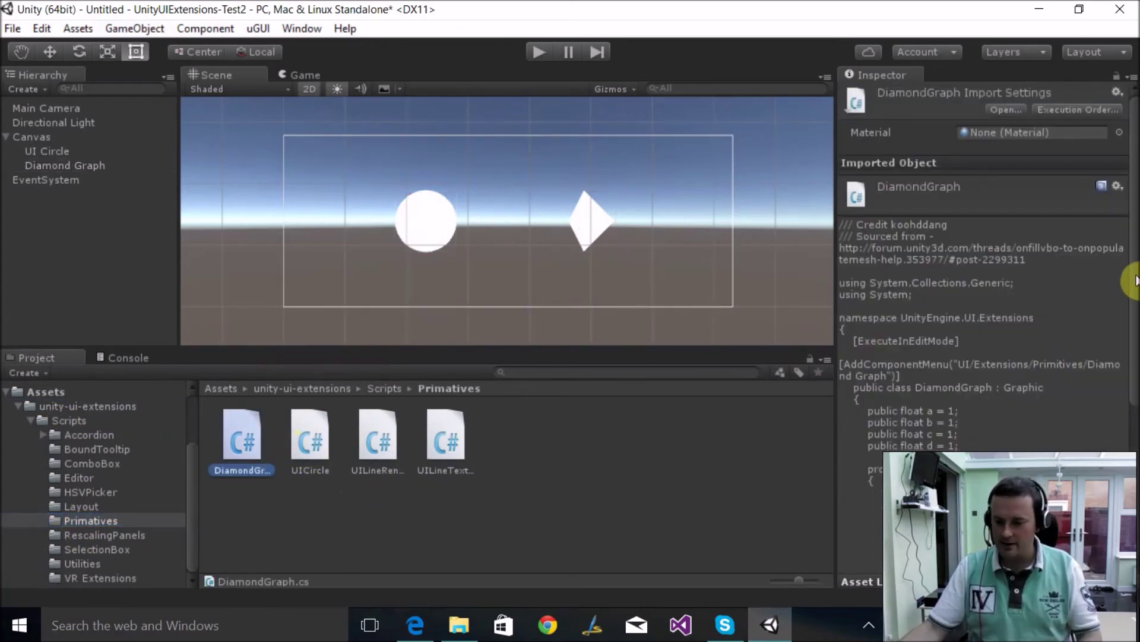
left_click_drag(1135, 281, 1133, 422)
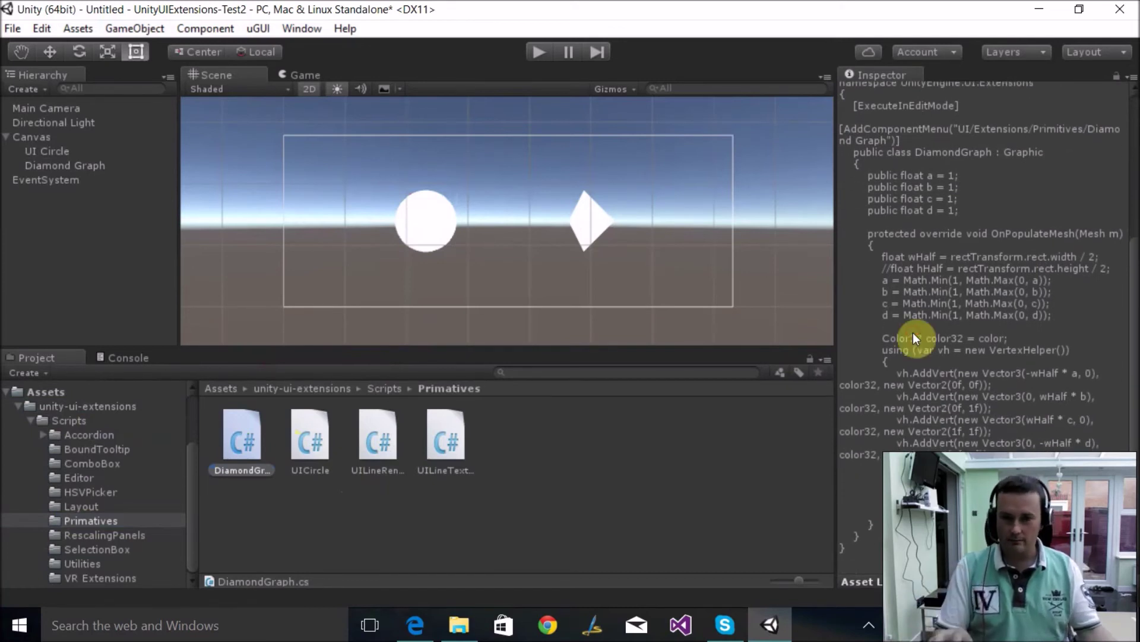